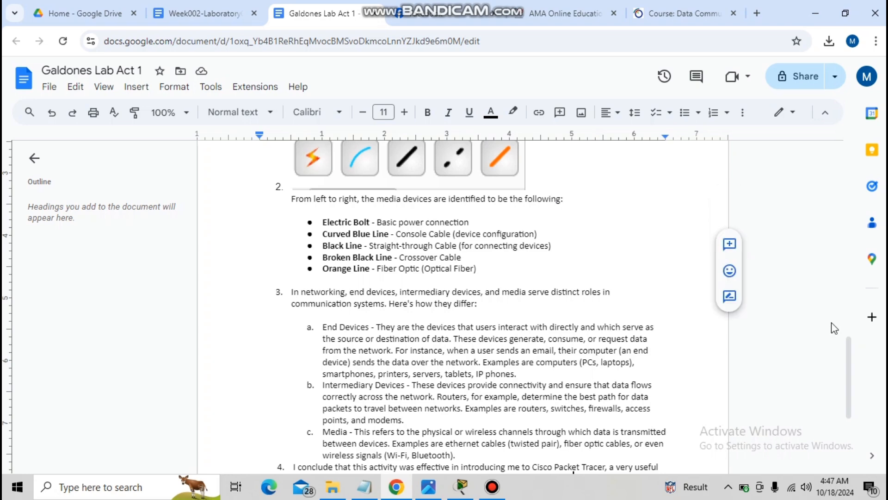
Review the lab document's table of devices, logos and classifications from Personal Computer through IP Phone
left_click_drag(847, 343, 829, 171)
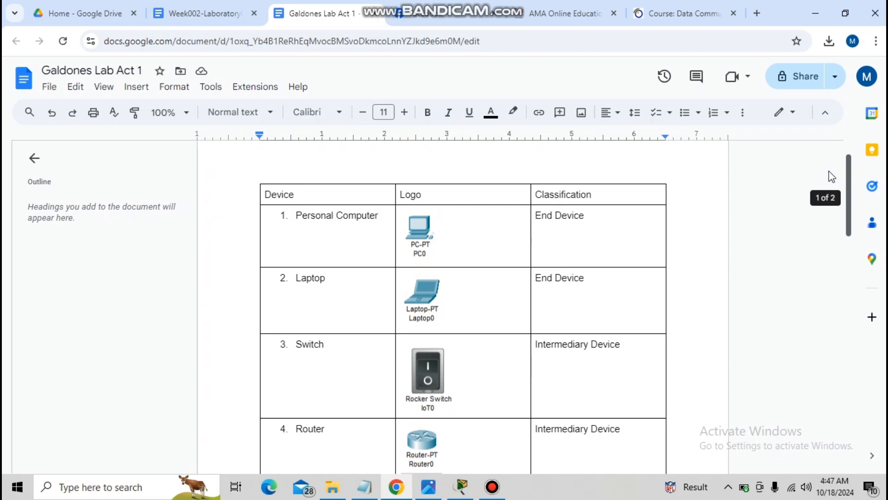
left_click_drag(829, 171, 829, 173)
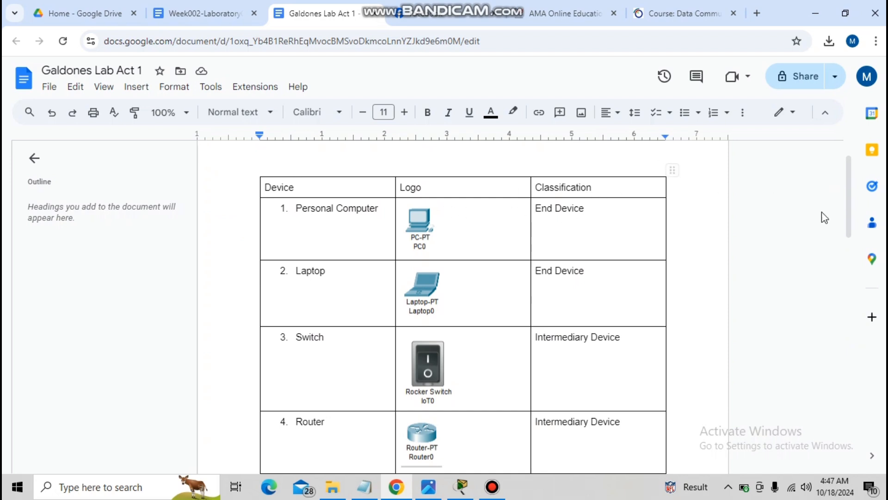
left_click_drag(848, 210, 809, 196)
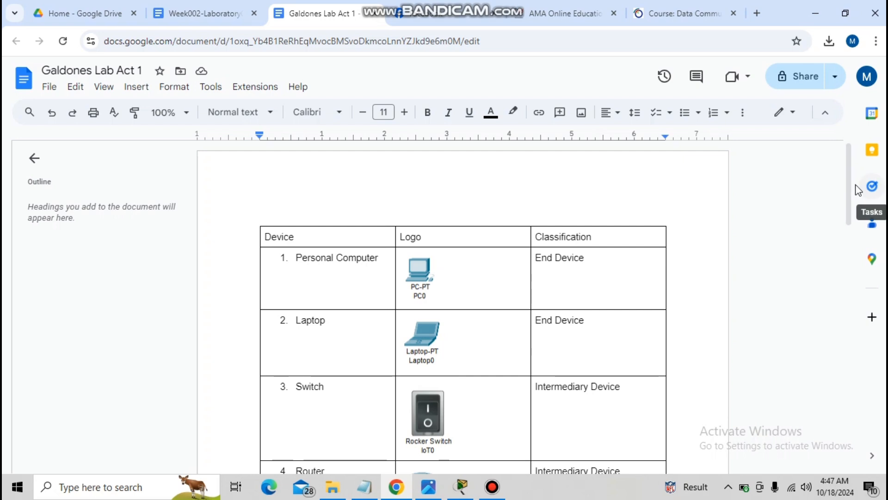
scroll(854, 190, "down", 2)
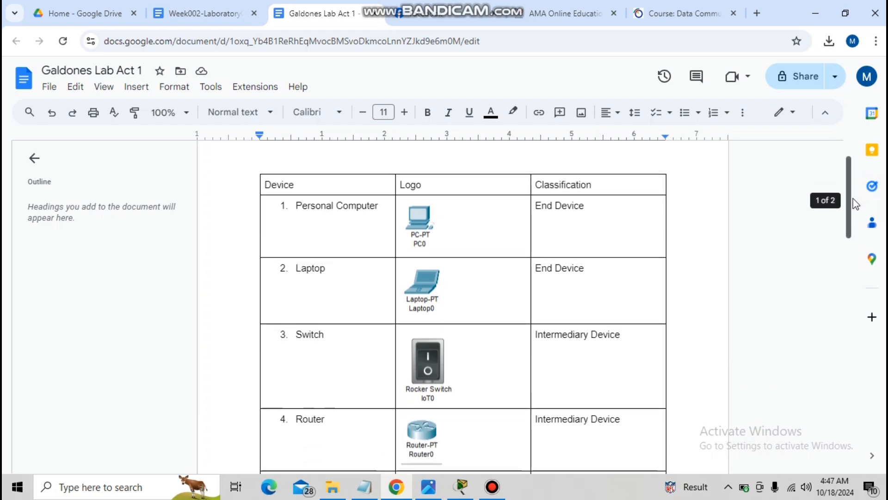
left_click_drag(856, 214, 855, 280)
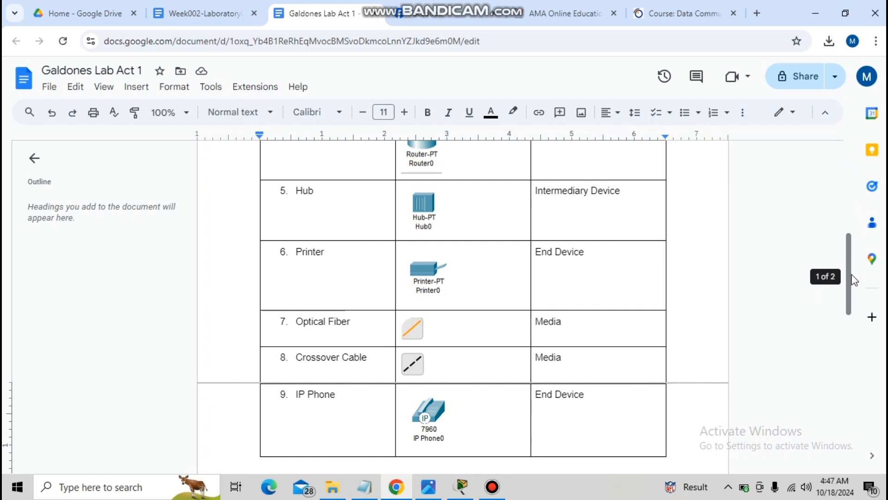
left_click_drag(855, 280, 834, 211)
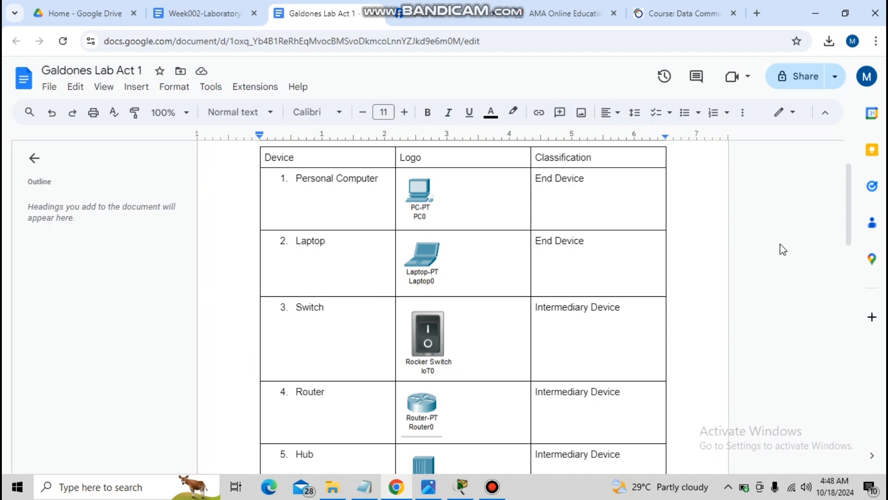
left_click_drag(848, 223, 848, 251)
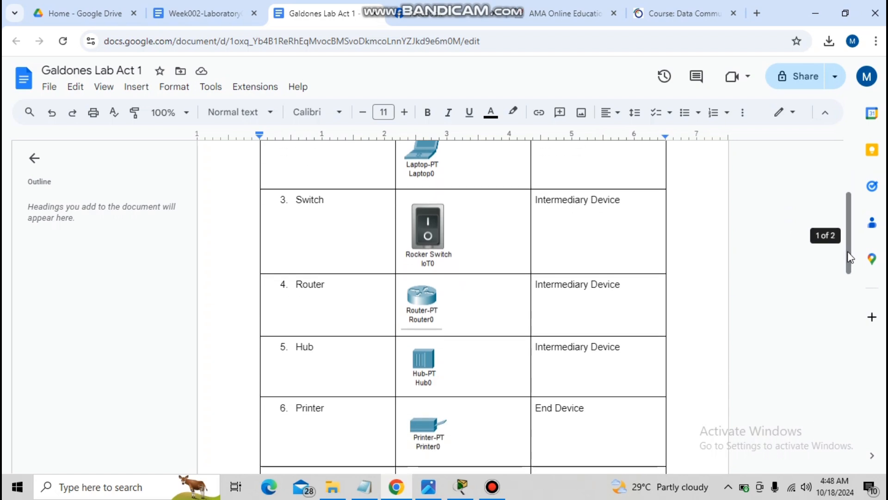
left_click_drag(848, 252, 848, 285)
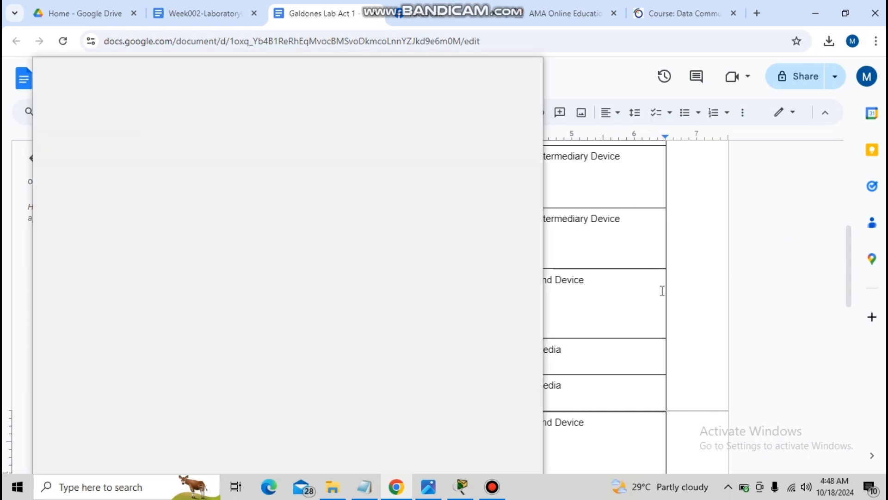
left_click(662, 291)
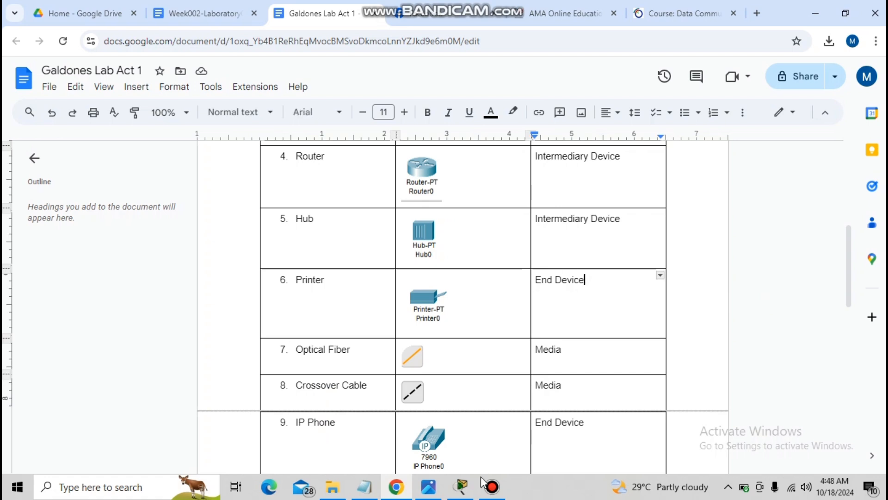
Switch to Cisco Packet Tracer and look through its network devices and connection types
left_click(474, 492)
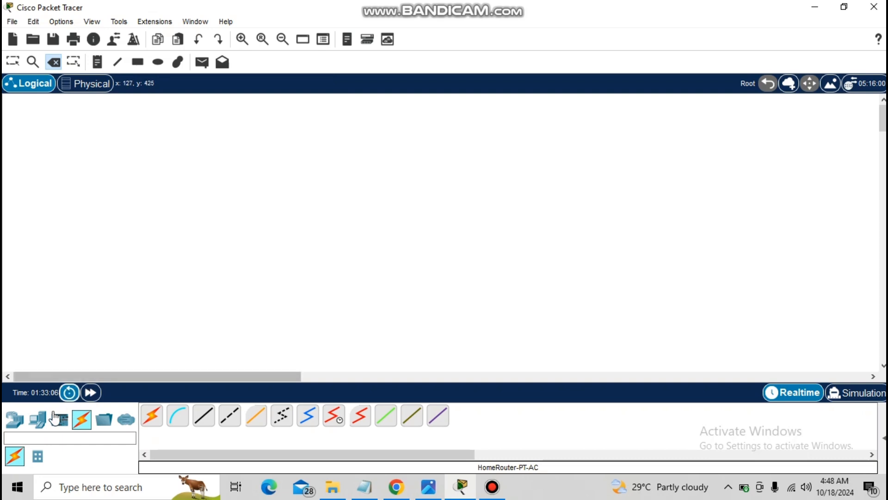
left_click(18, 421)
left_click(79, 422)
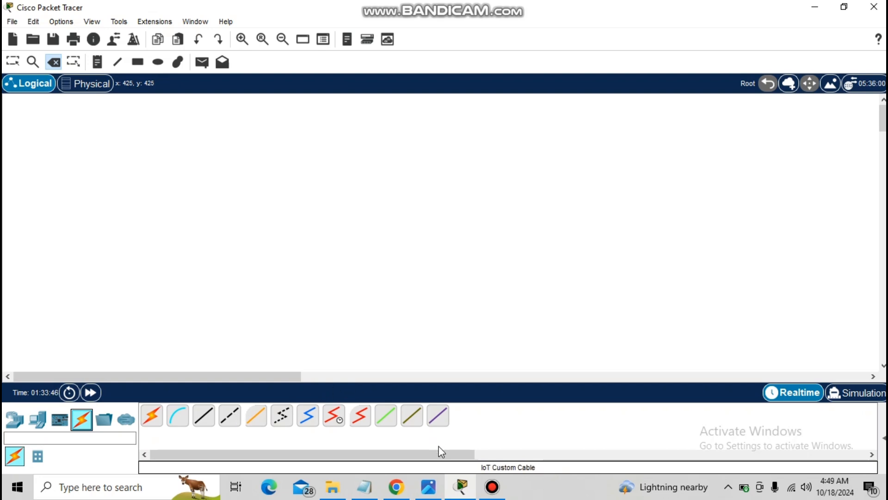
Compare the media icons and cable descriptions under item 2 of the lab document with the connection types in Packet Tracer
left_click(397, 486)
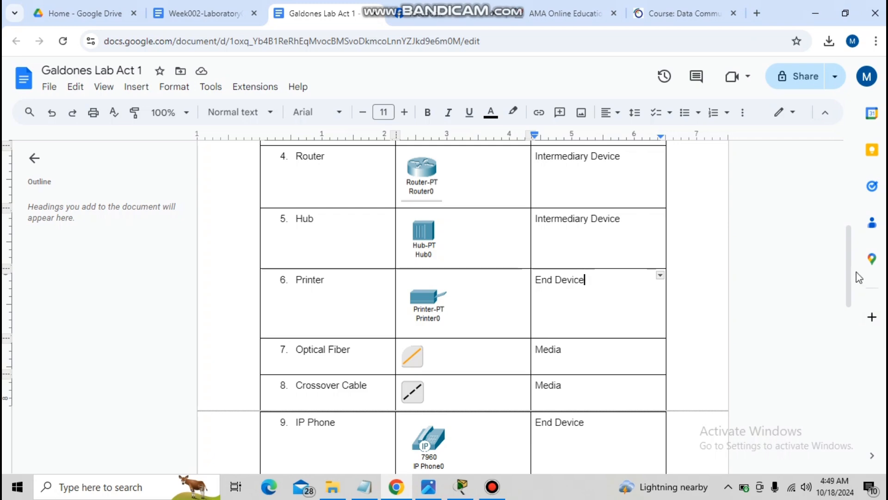
scroll(857, 298, "down", 2)
scroll(856, 299, "down", 4)
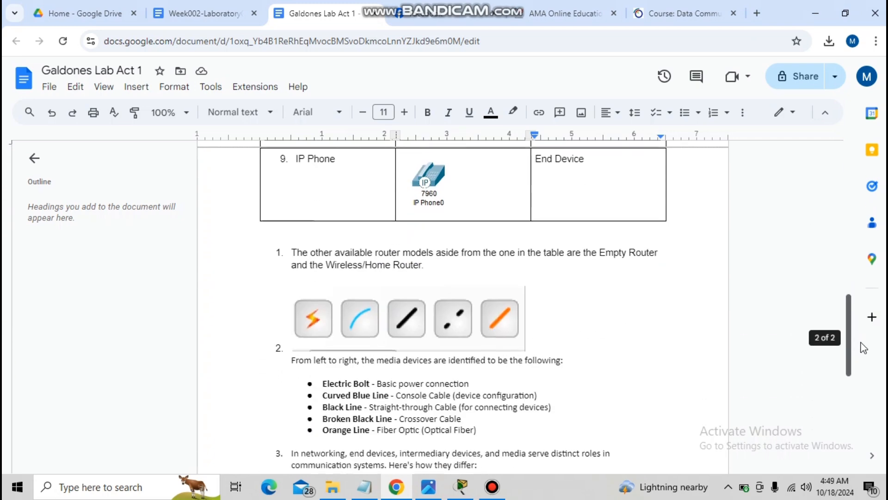
scroll(863, 349, "down", 1)
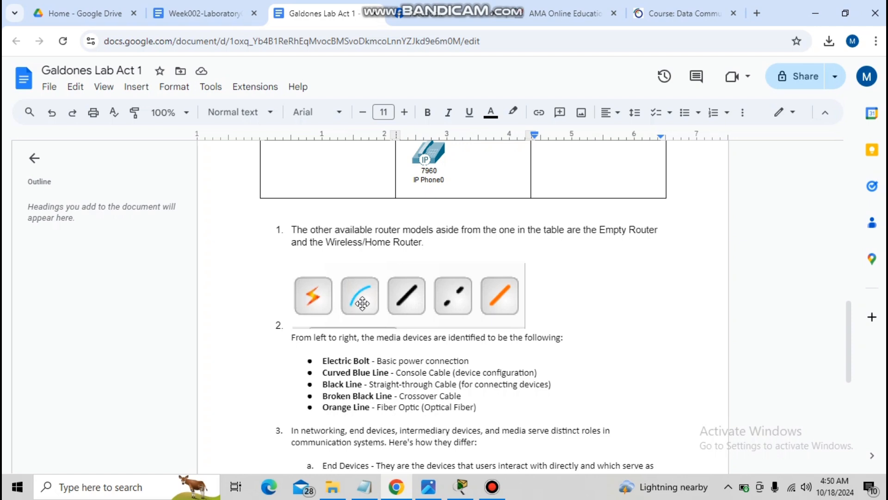
left_click(404, 487)
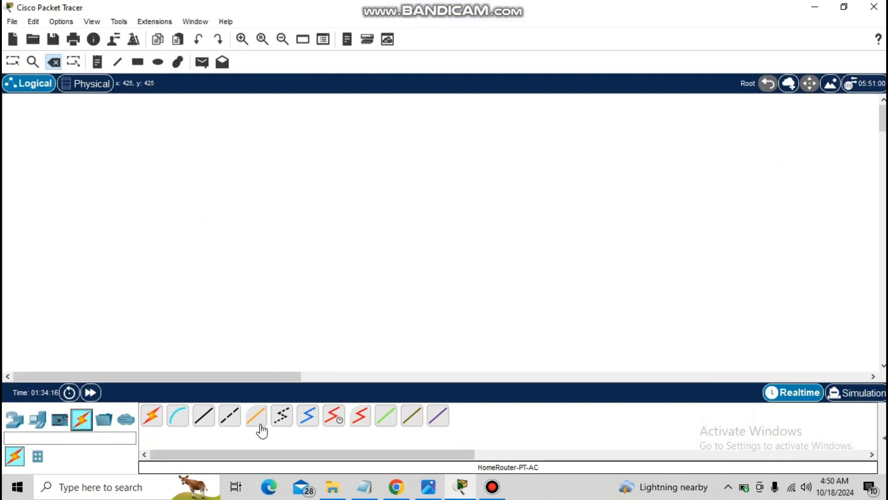
left_click(391, 491)
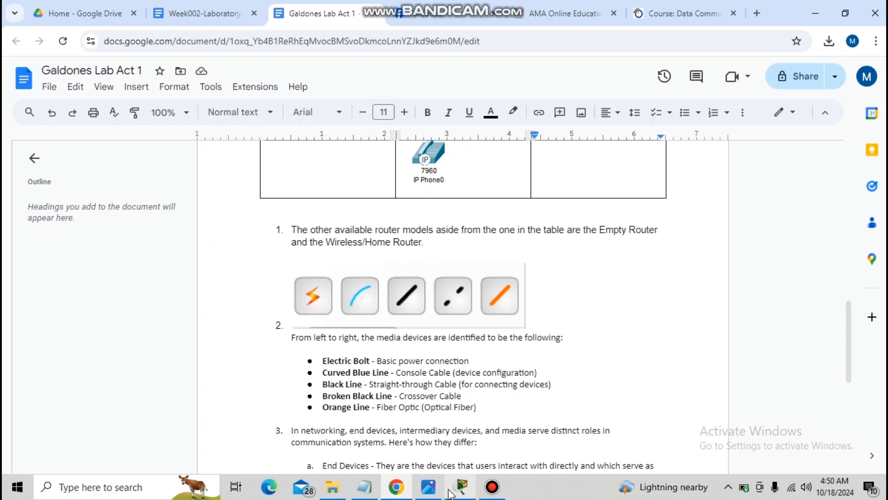
left_click(461, 487)
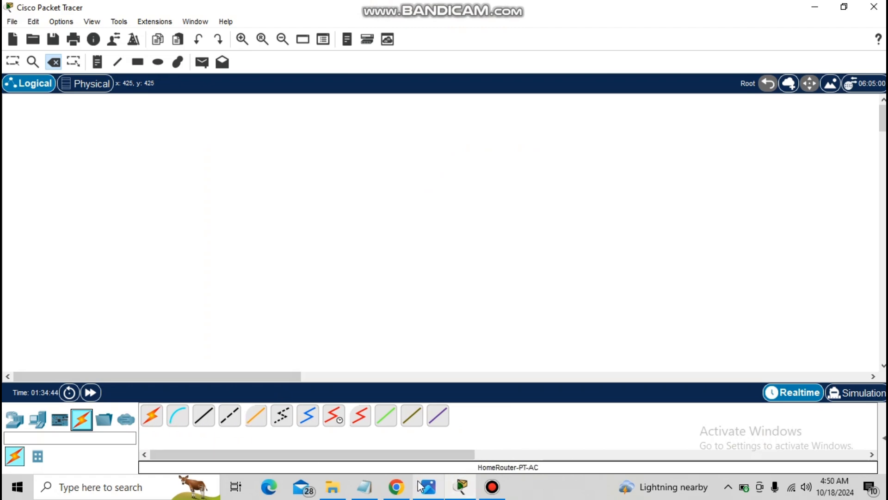
left_click(396, 487)
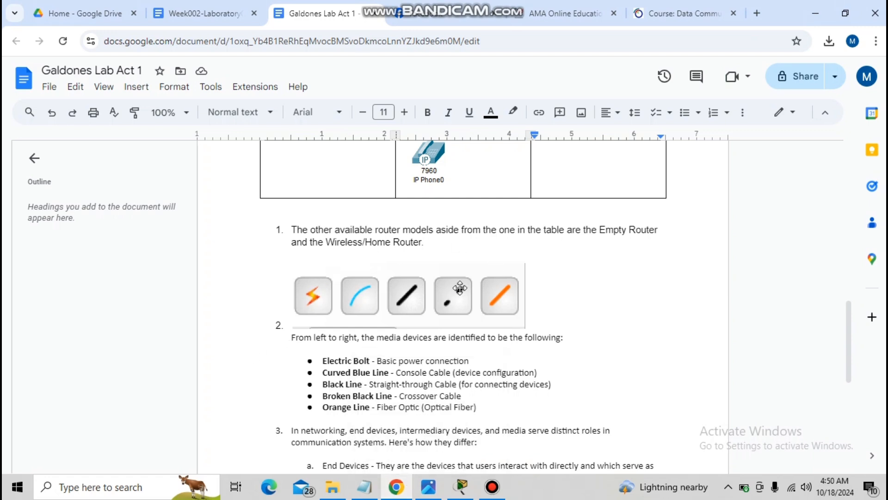
Check the lab document's device table, then switch to Packet Tracer and place a PC in the logical workspace
left_click_drag(851, 308, 829, 190)
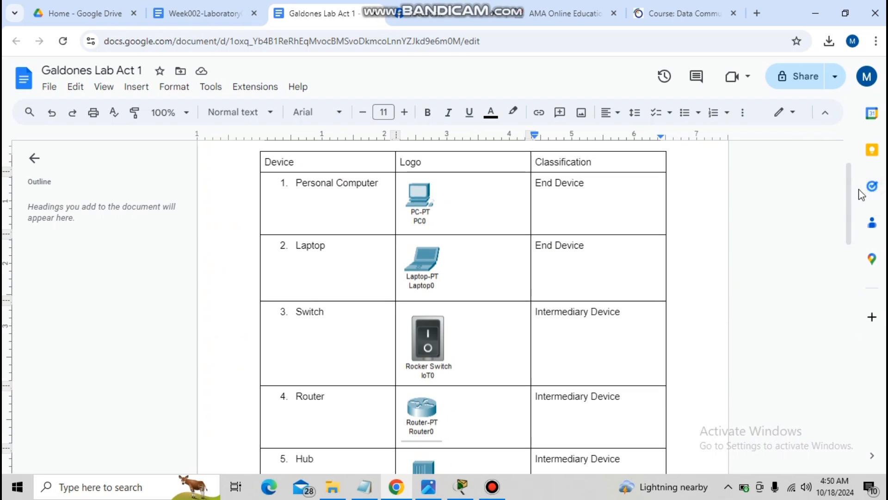
left_click(461, 486)
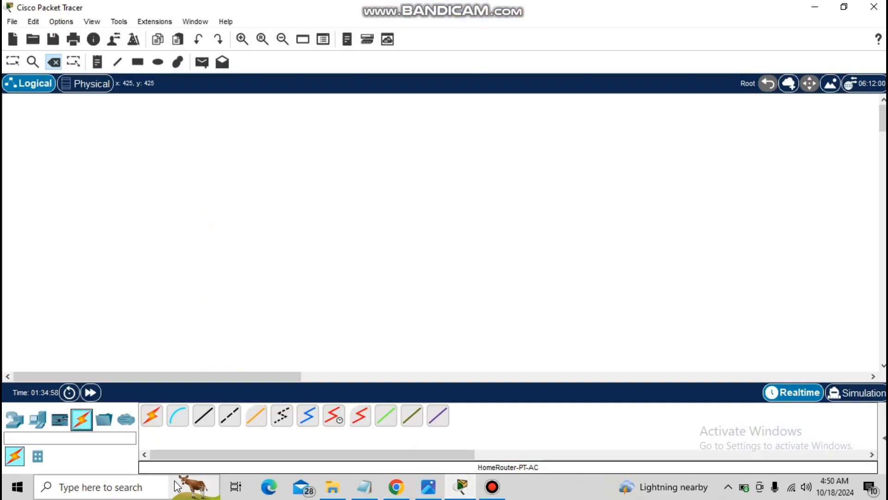
left_click(10, 420)
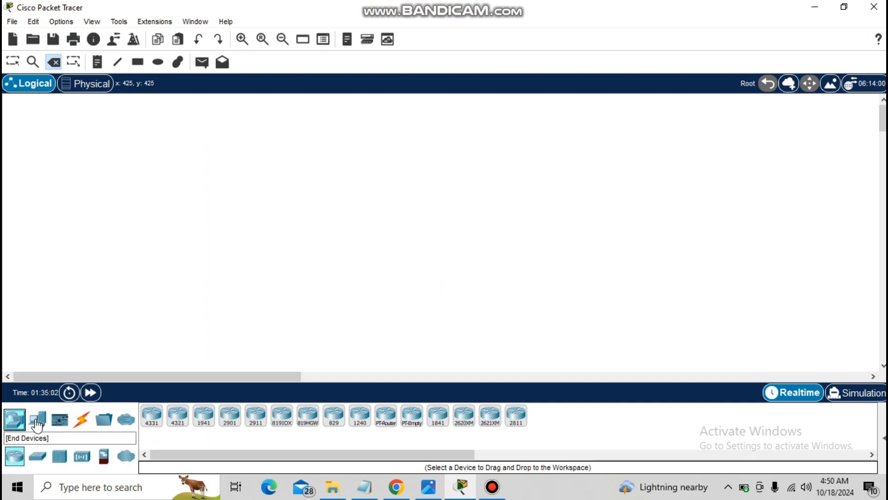
left_click(37, 422)
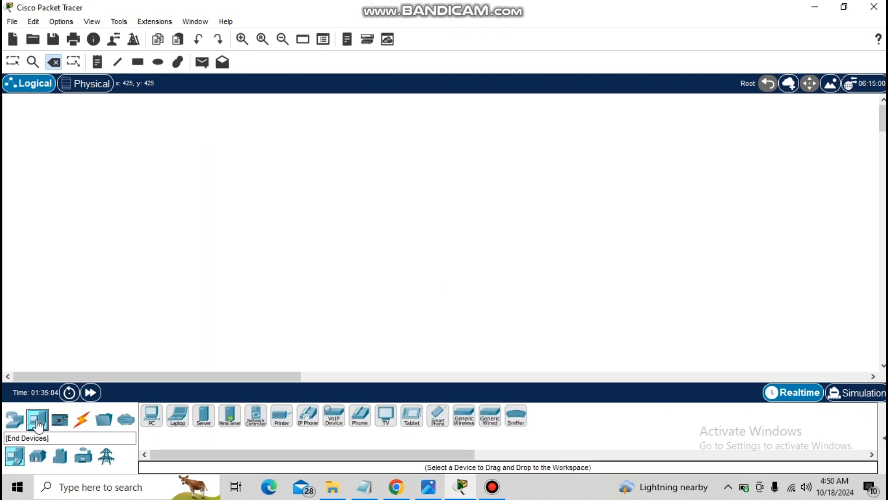
left_click(152, 415)
left_click(156, 323)
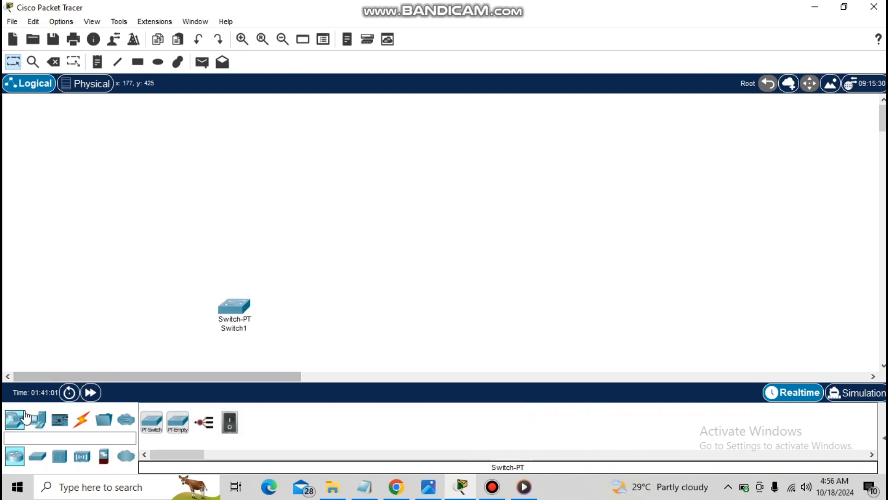
Place a laptop from the end devices just below and to the right of the existing switch
left_click(35, 420)
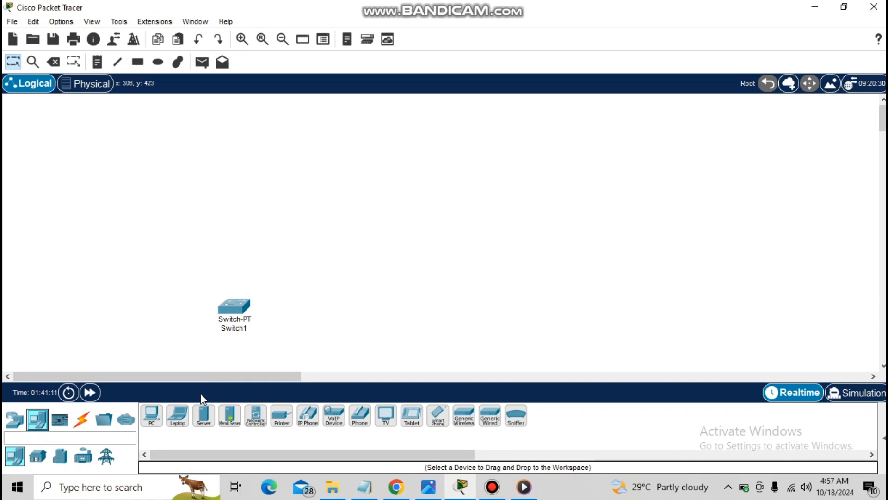
left_click(179, 416)
left_click(282, 329)
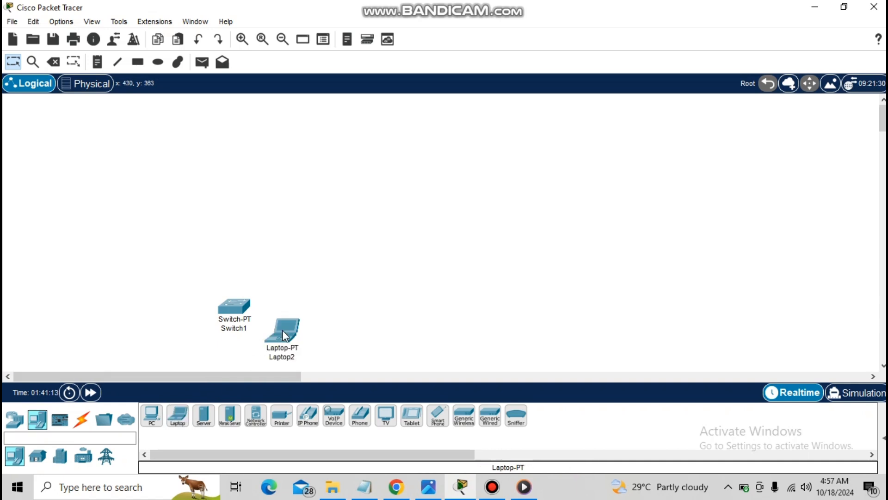
Place a printer and an IP phone in the workspace to the right of the laptop
left_click(281, 416)
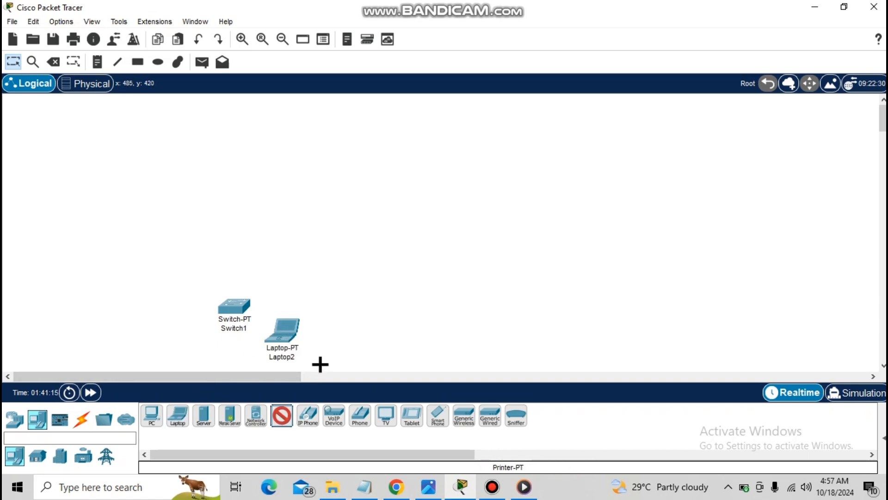
left_click(320, 362)
left_click(312, 418)
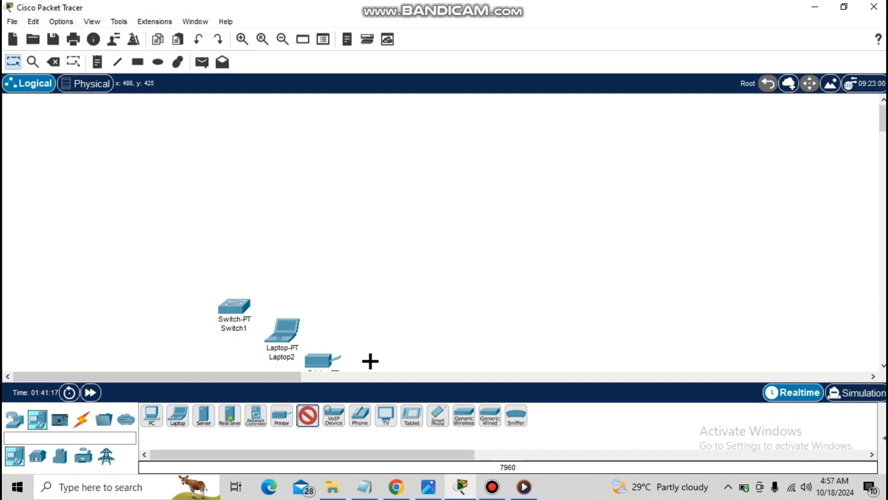
left_click(403, 341)
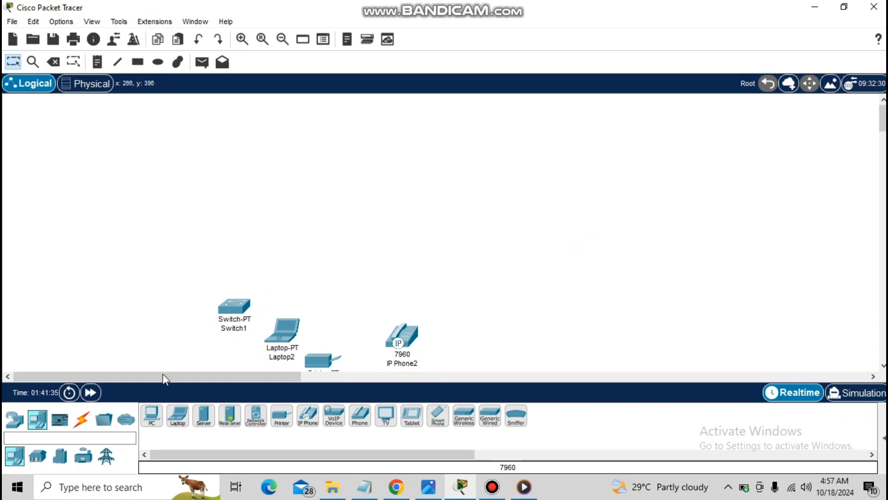
Search the device library for ROUTER and place a PT-Router in the workspace above the IP phone
left_click(100, 434)
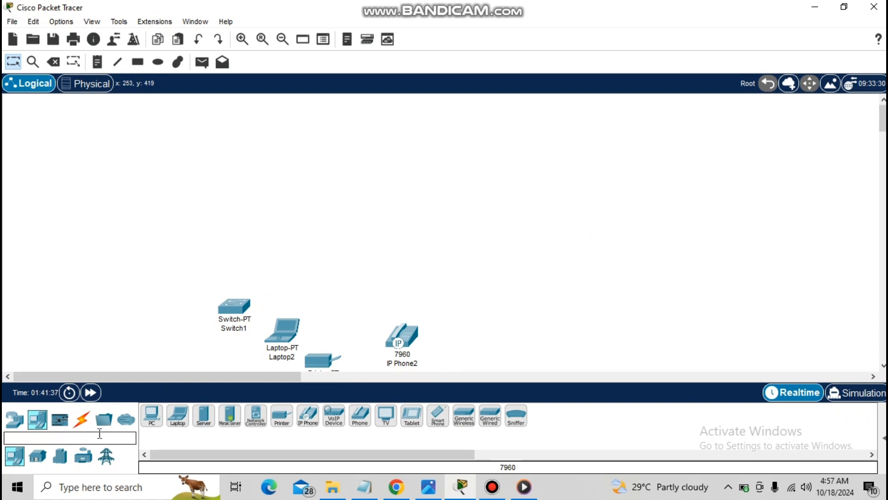
type("ROUTER")
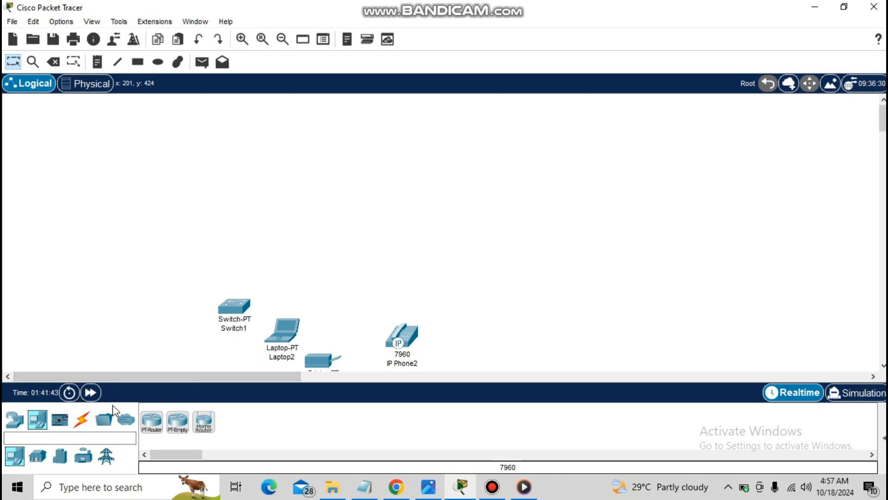
left_click(149, 427)
left_click(370, 236)
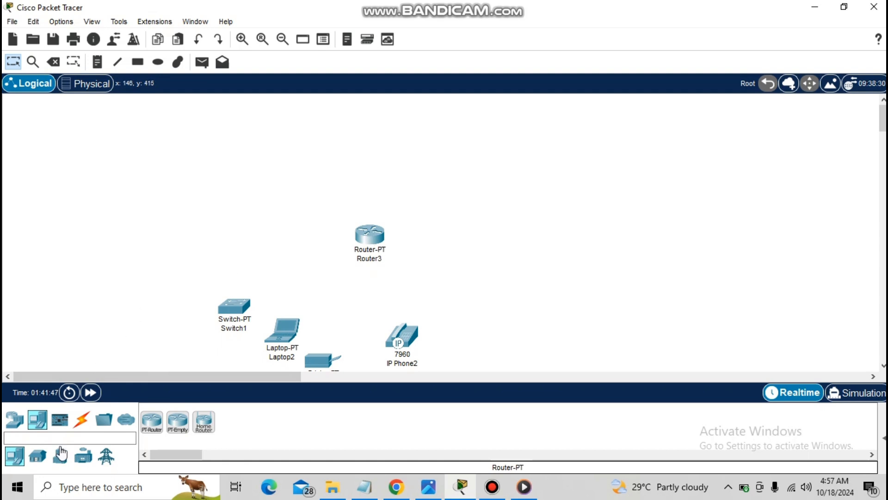
Search the device library for SWI and place a second PT-Switch just above the existing switch
left_click(58, 436)
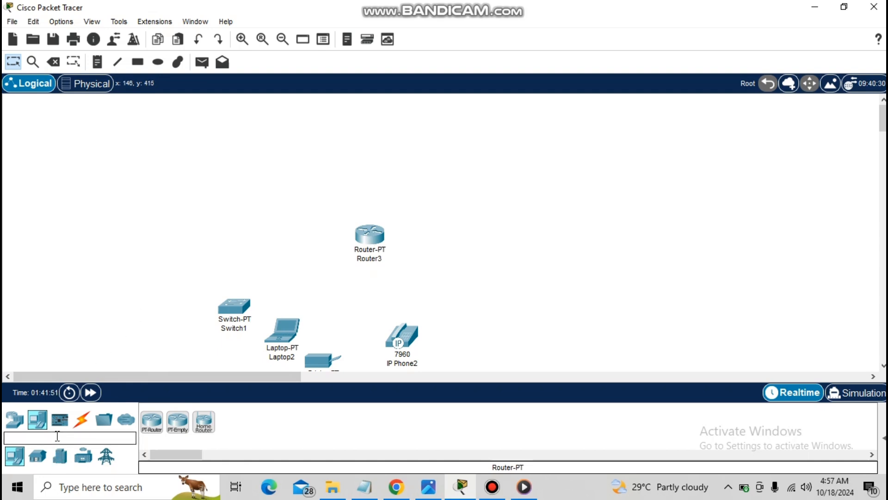
type("swi")
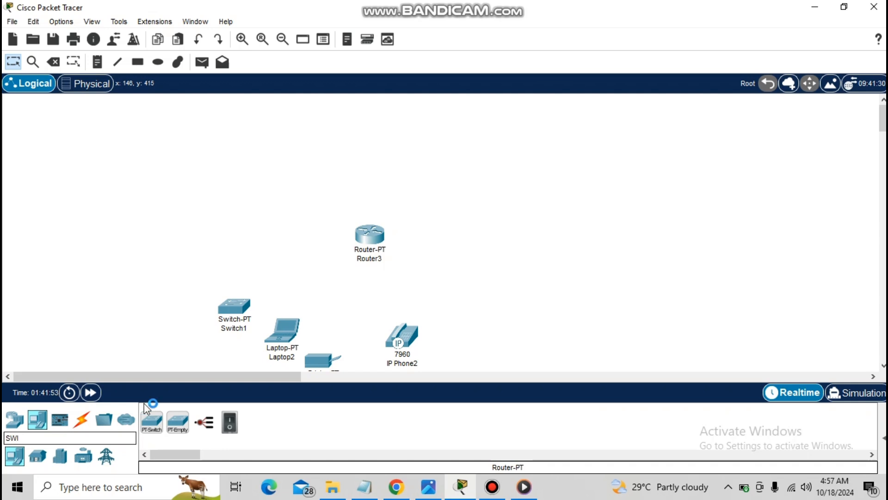
left_click(161, 422)
left_click(259, 274)
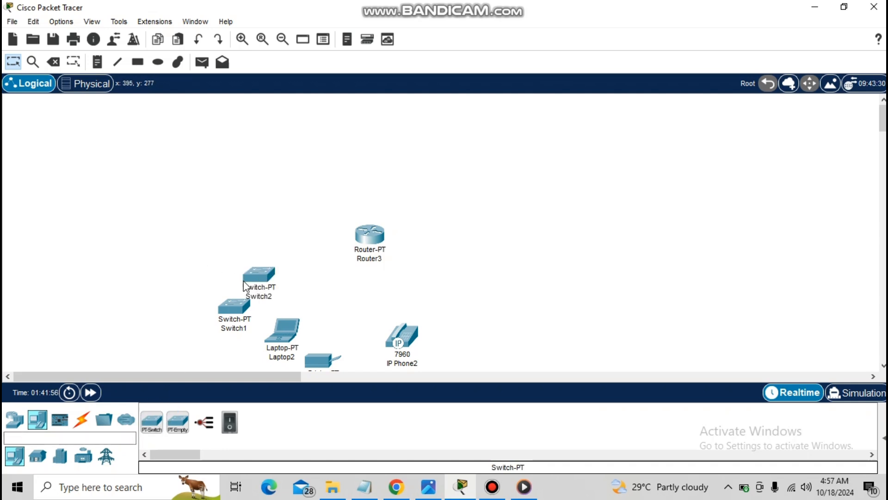
Search the device library for hub and place a PT-Hub between the switches and the IP phone, above the laptop
left_click(66, 435)
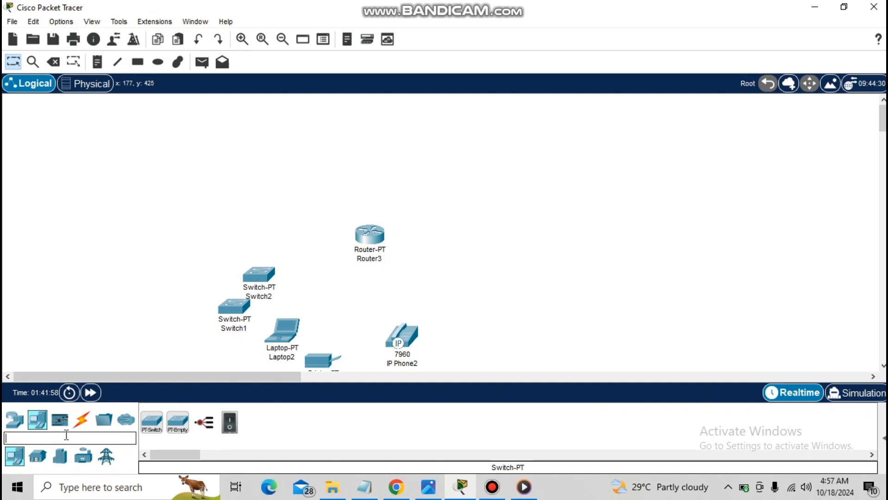
type("hub")
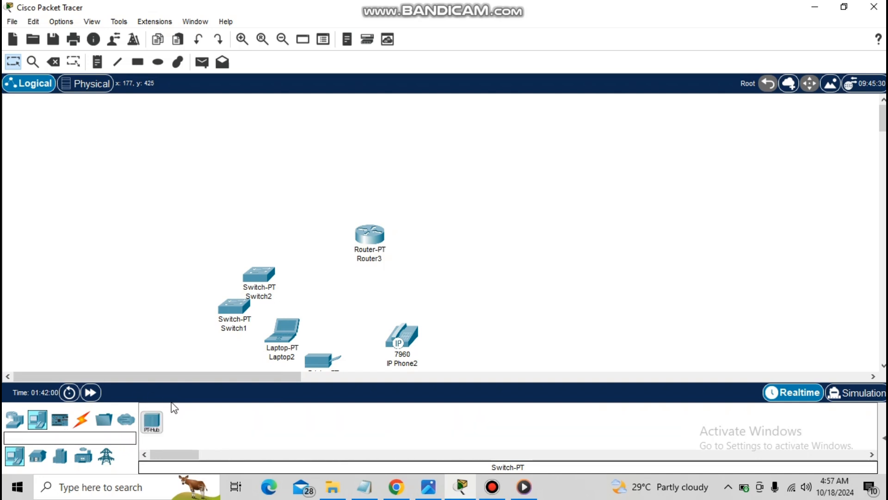
left_click(161, 427)
left_click(317, 305)
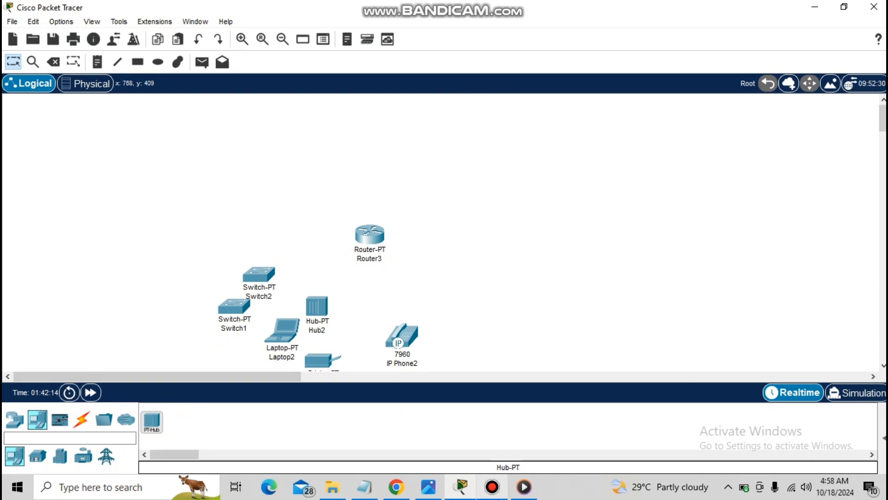
Switch to the lab activity document in Chrome, review the remaining device rows and the router models answer, and return to Packet Tracer
left_click(492, 487)
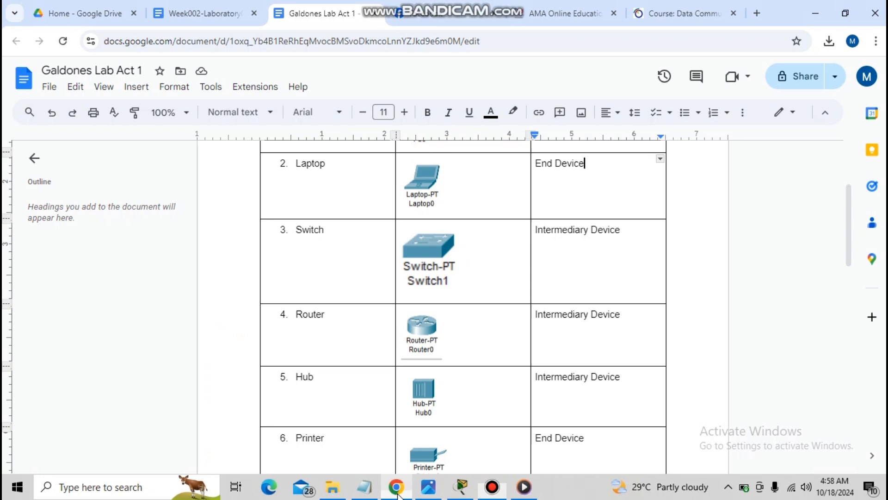
scroll(848, 257, "down", 3)
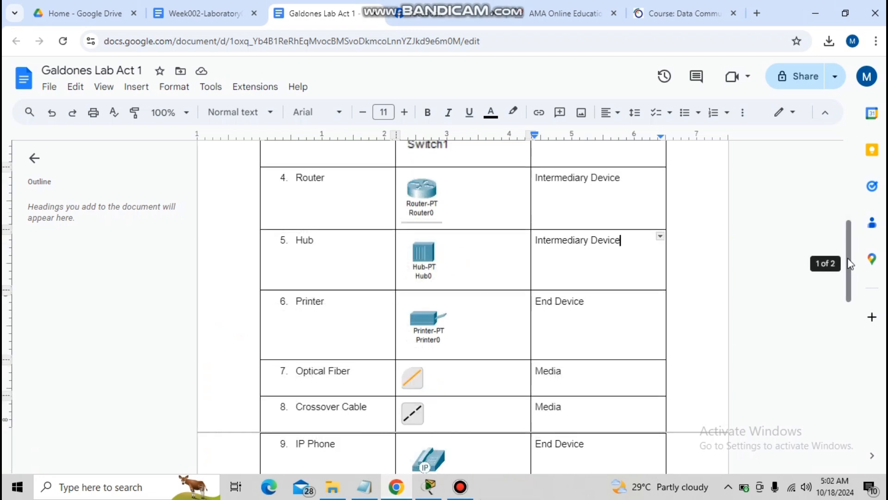
left_click_drag(850, 265, 853, 337)
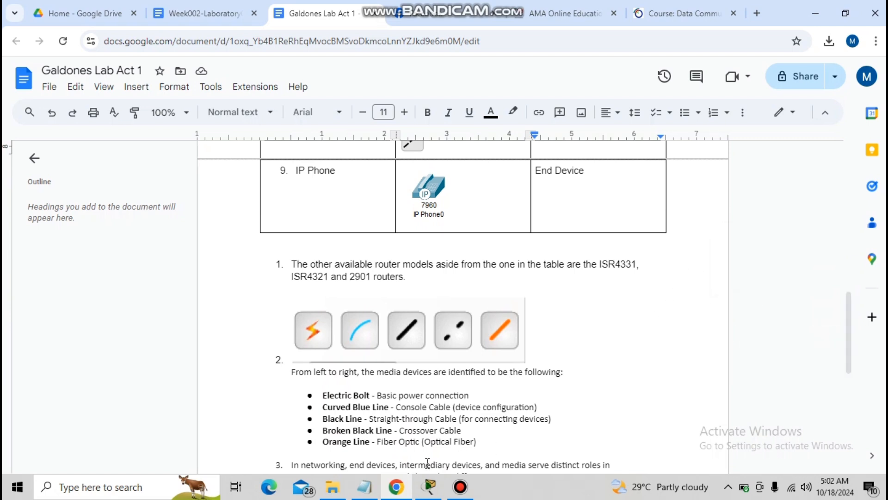
left_click(429, 486)
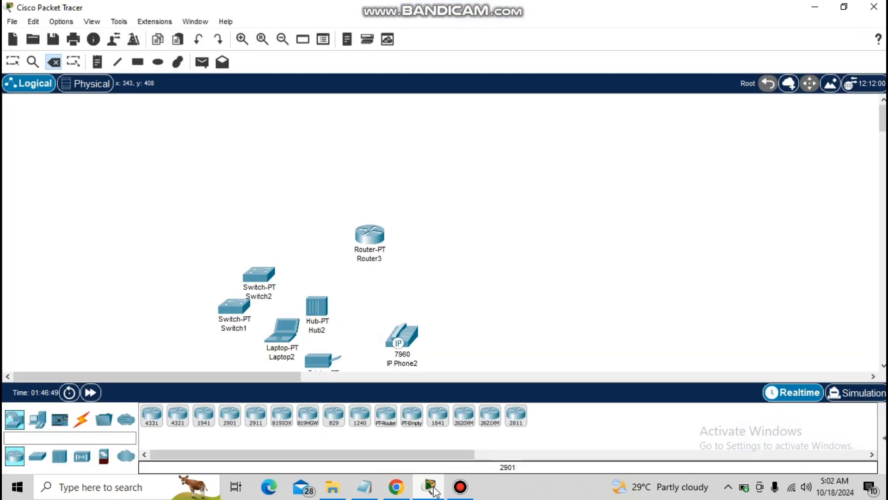
left_click(66, 441)
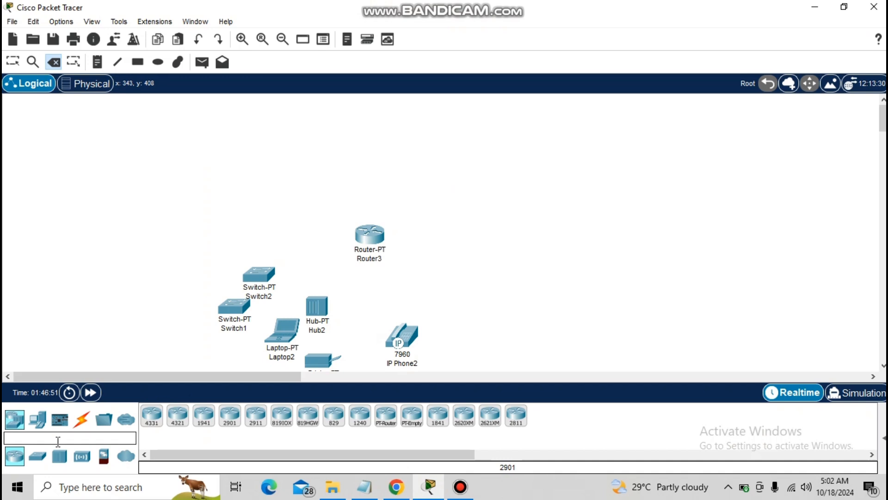
type("ROUI")
key("BackSpace")
key("BackSpace")
key("BackSpace")
key("BackSpace")
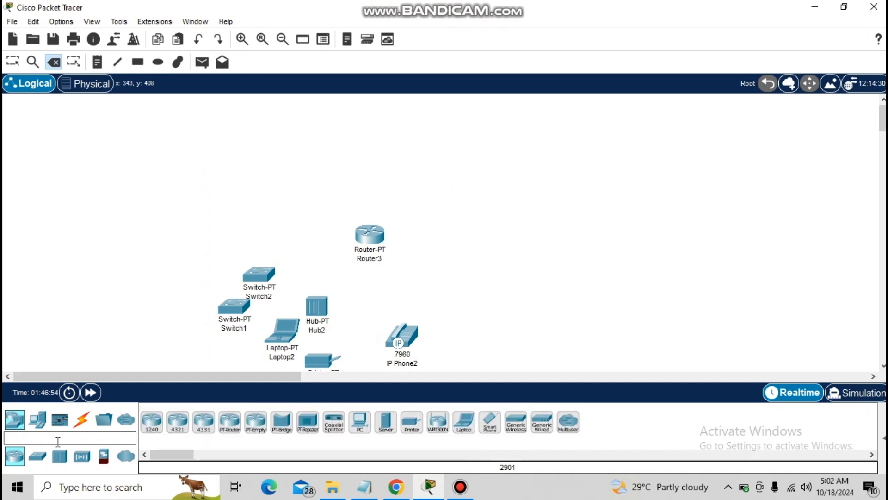
Place ISR4331, ISR4321 and 2901 routers from the network devices in the empty area to the left of the switches
left_click(14, 419)
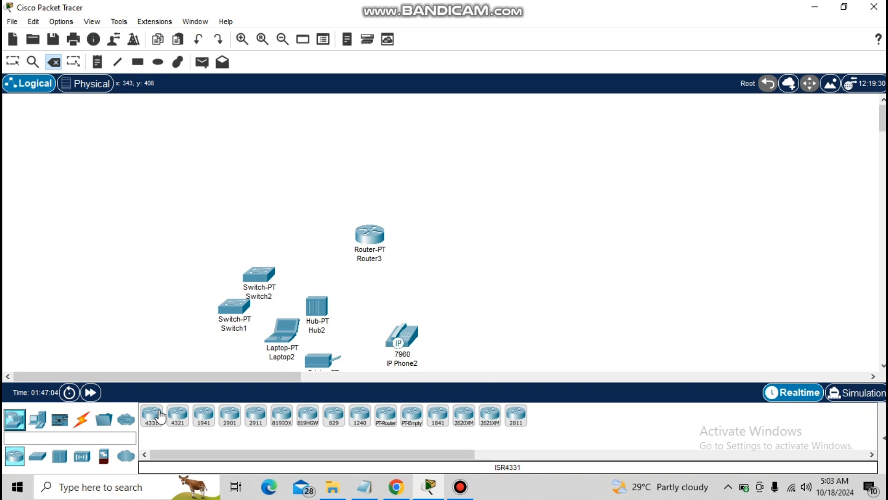
left_click(160, 416)
left_click(127, 321)
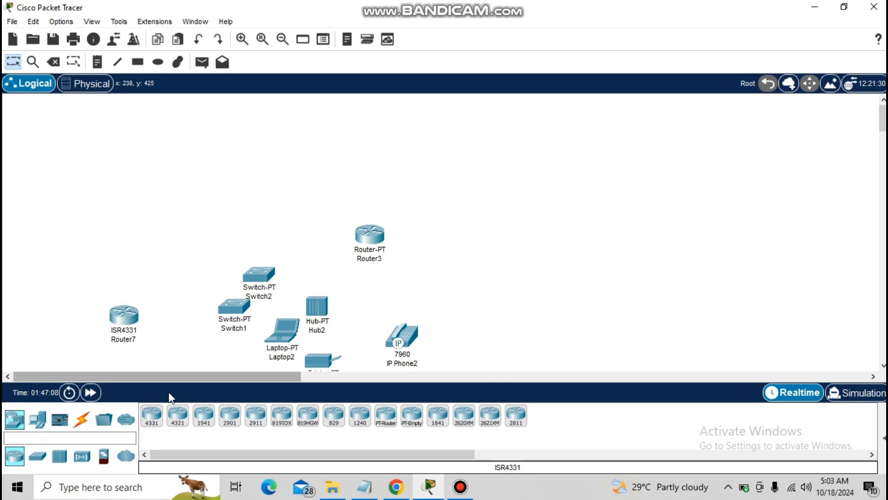
left_click(178, 416)
left_click(171, 297)
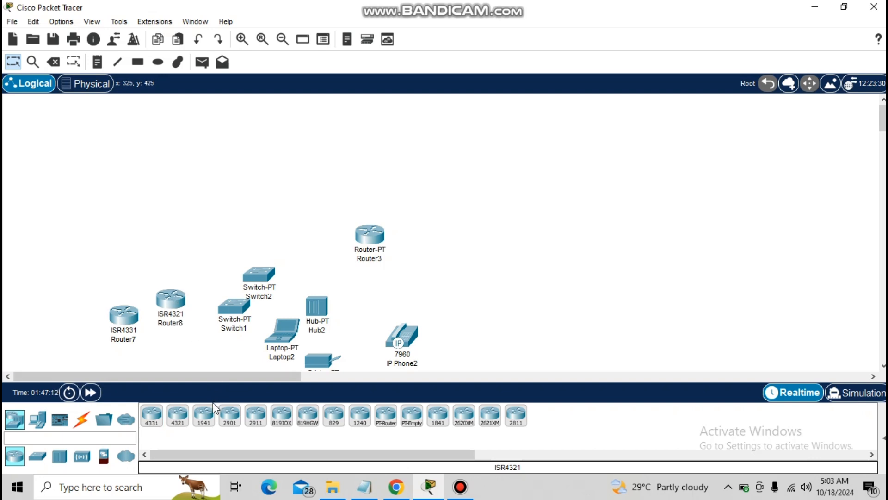
left_click(230, 415)
left_click(135, 266)
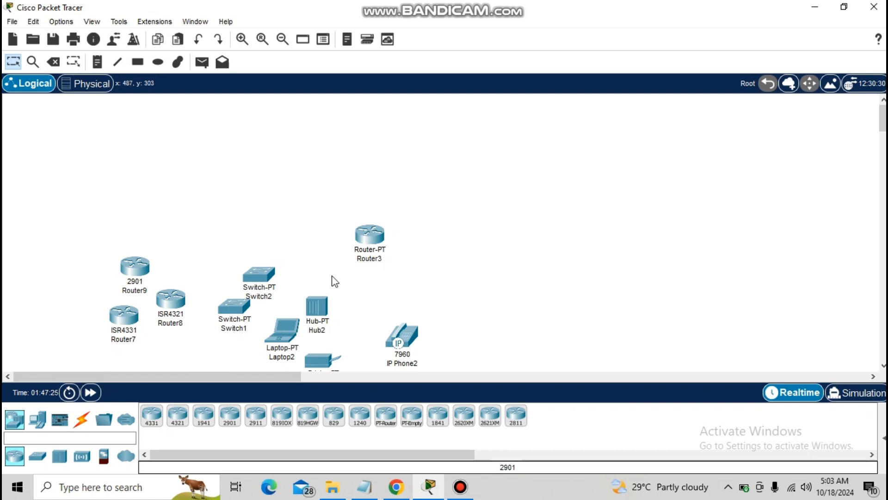
Switch to the lab document in Chrome and read the answers on media types, device roles and the conclusion
left_click(397, 486)
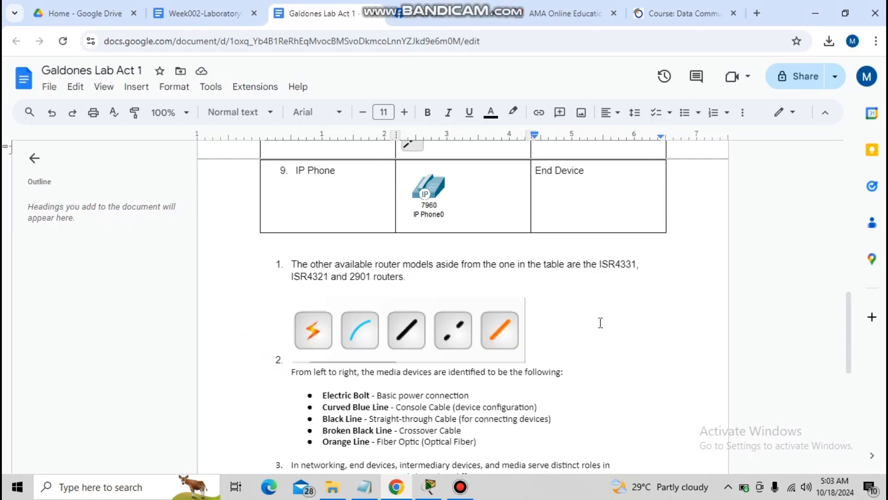
left_click_drag(848, 312, 848, 344)
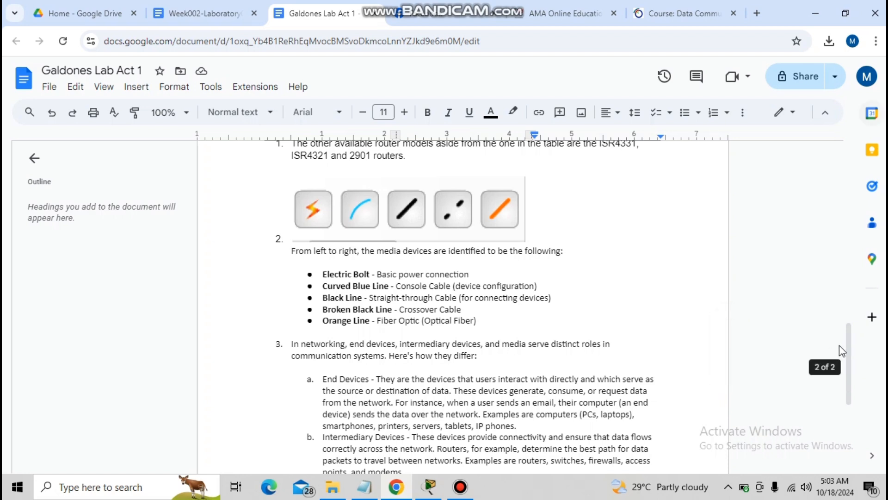
left_click_drag(846, 342, 847, 356)
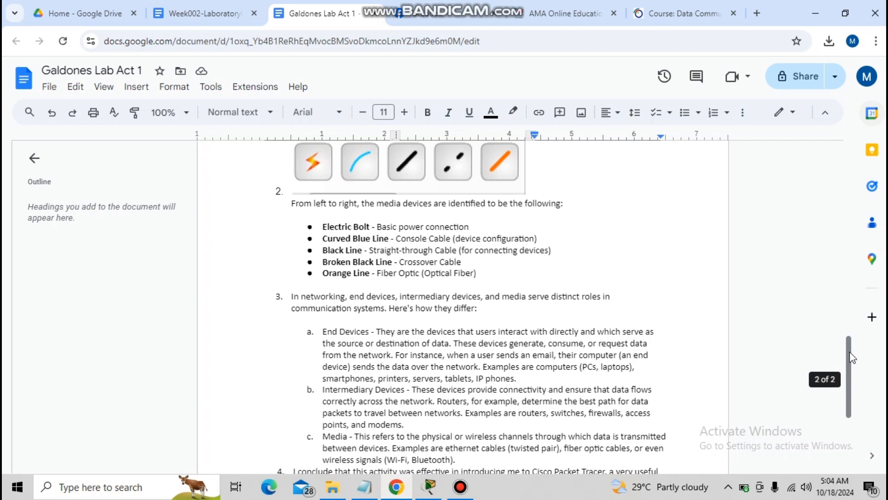
left_click_drag(848, 355, 853, 367)
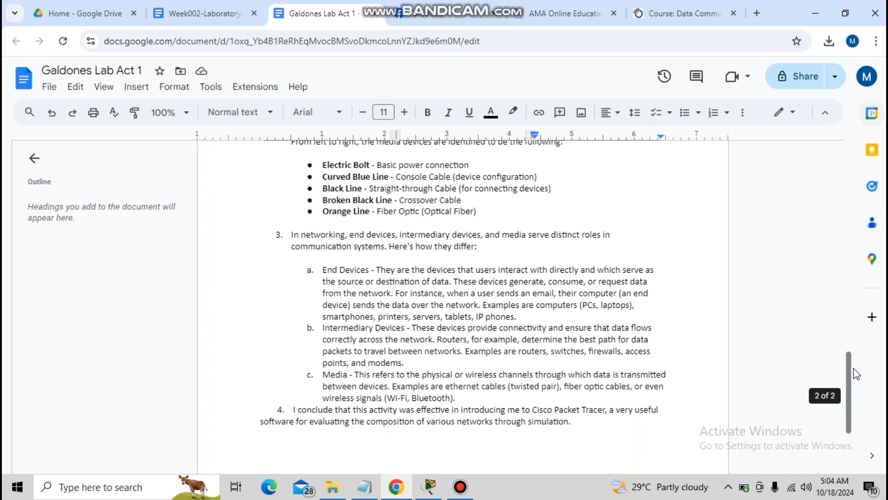